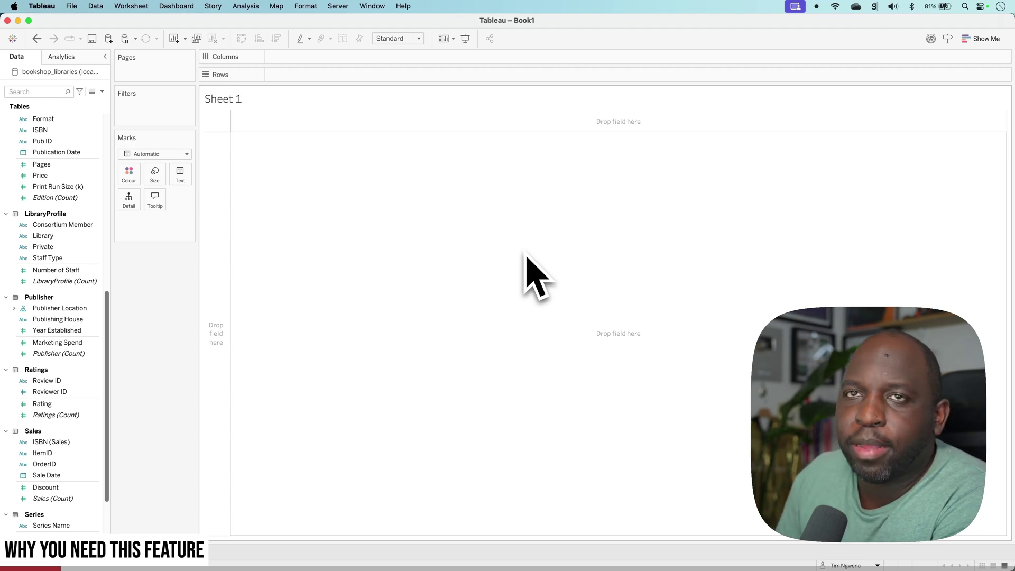
# - Open the bookshop_libraries data source page and enlarge its relationship diagram area
pyautogui.rightClick(69, 72)
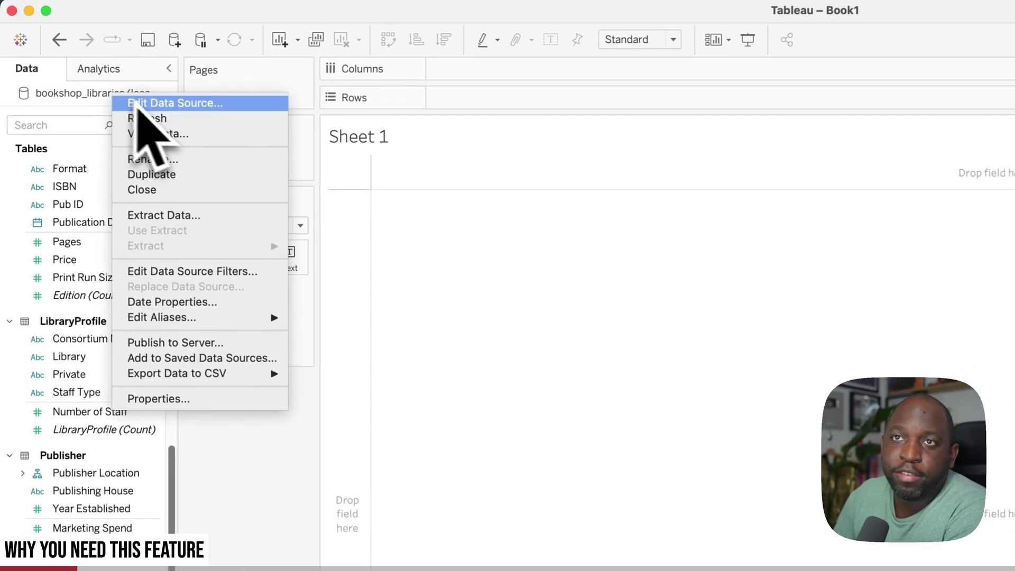
pyautogui.click(136, 103)
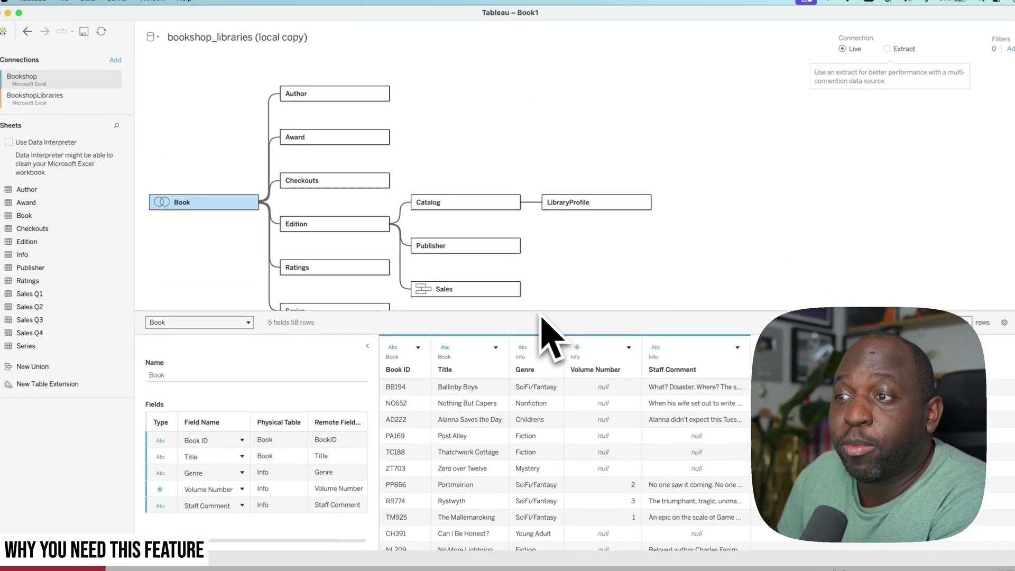
pyautogui.moveTo(540, 312); pyautogui.dragTo(532, 426)
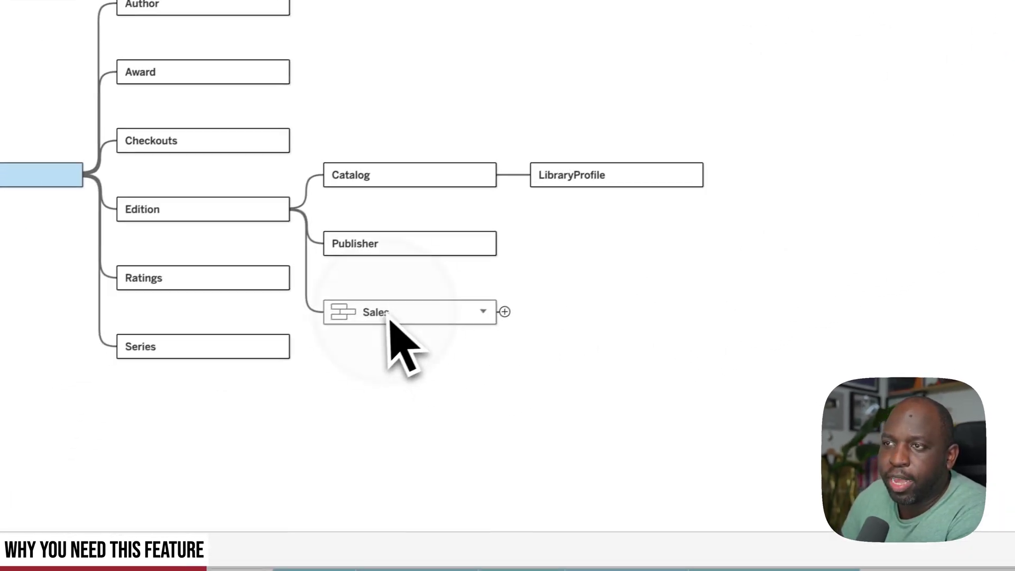
# - Inspect the Sales union of four tables, then close its details panel
pyautogui.doubleClick(106, 445)
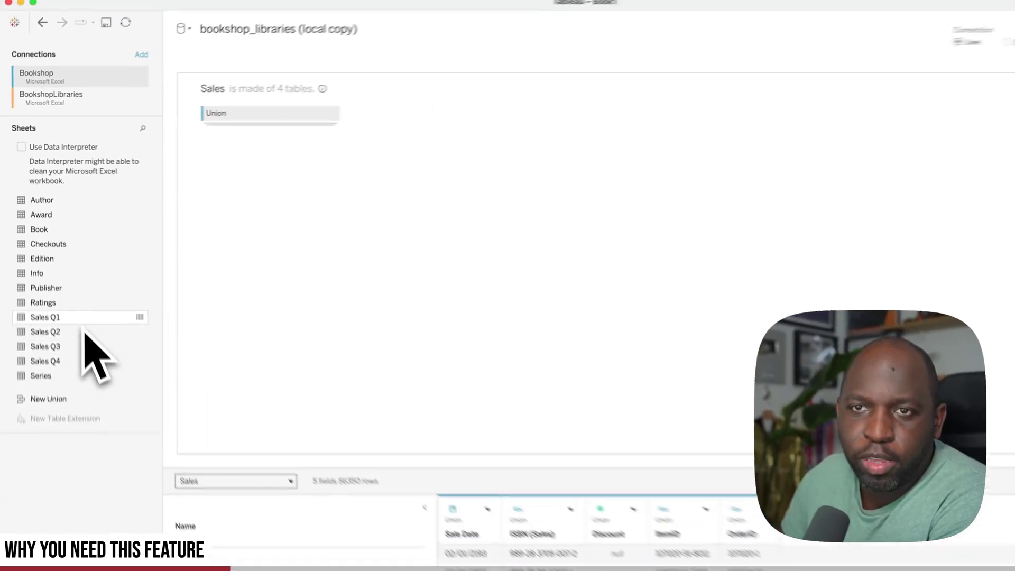
pyautogui.moveTo(78, 351); pyautogui.dragTo(448, 292)
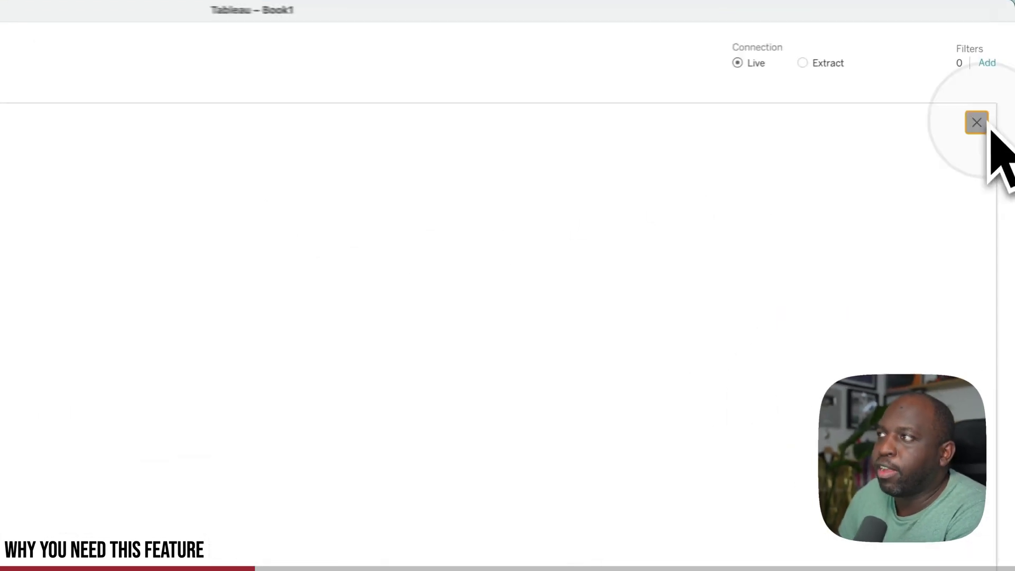
pyautogui.click(990, 96)
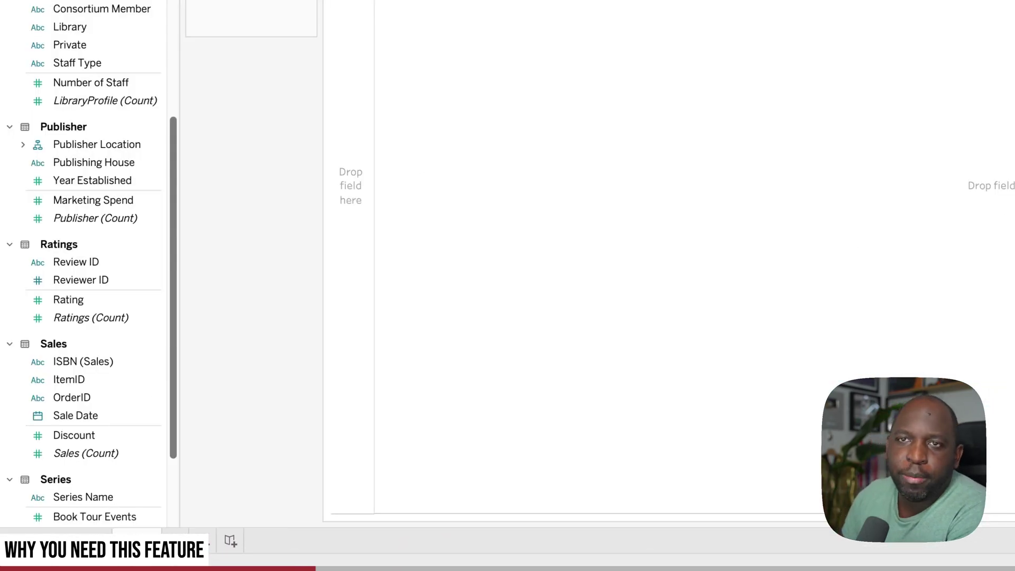
# - On Sheet 1, put Title on Rows and Library on Detail, one square per library
pyautogui.click(117, 264)
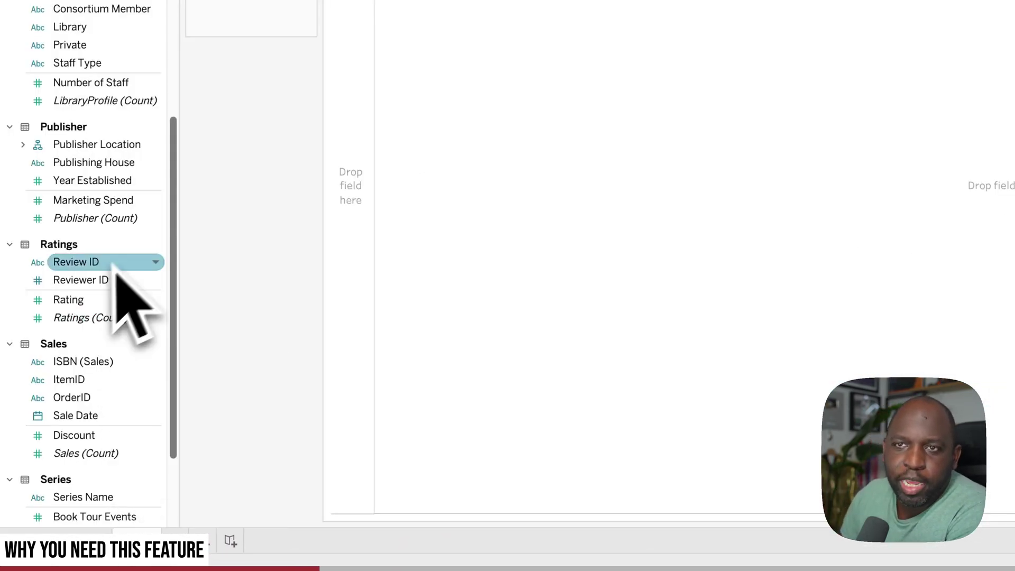
pyautogui.moveTo(175, 217); pyautogui.dragTo(159, 64)
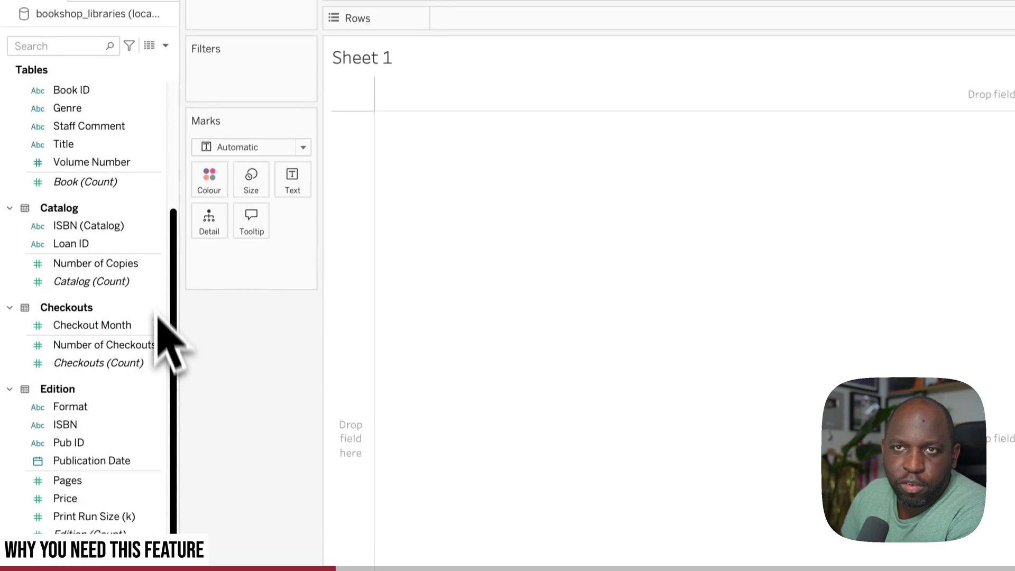
pyautogui.moveTo(158, 315); pyautogui.dragTo(176, 215)
pyautogui.moveTo(68, 353); pyautogui.dragTo(484, 31)
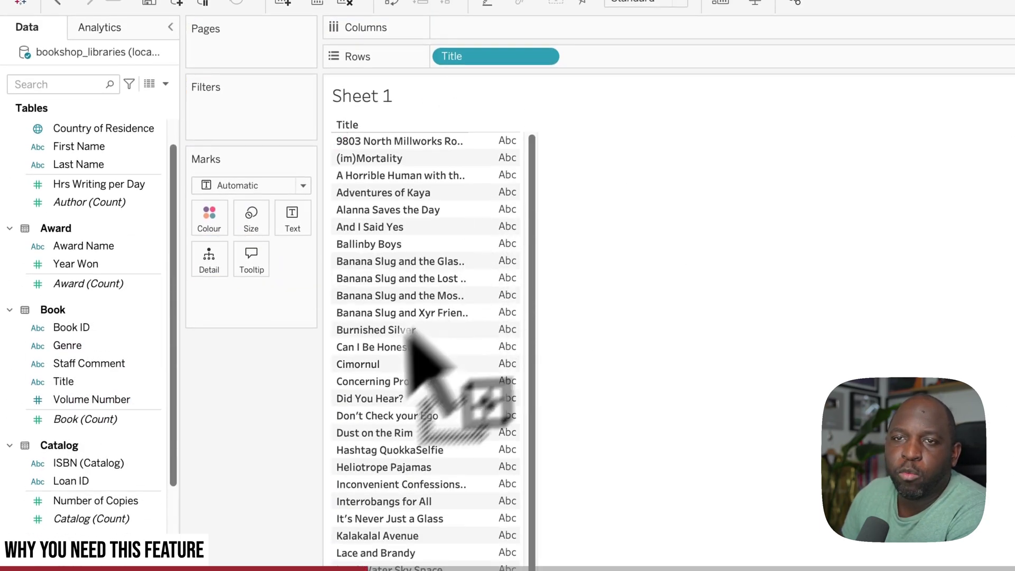
pyautogui.moveTo(139, 520)
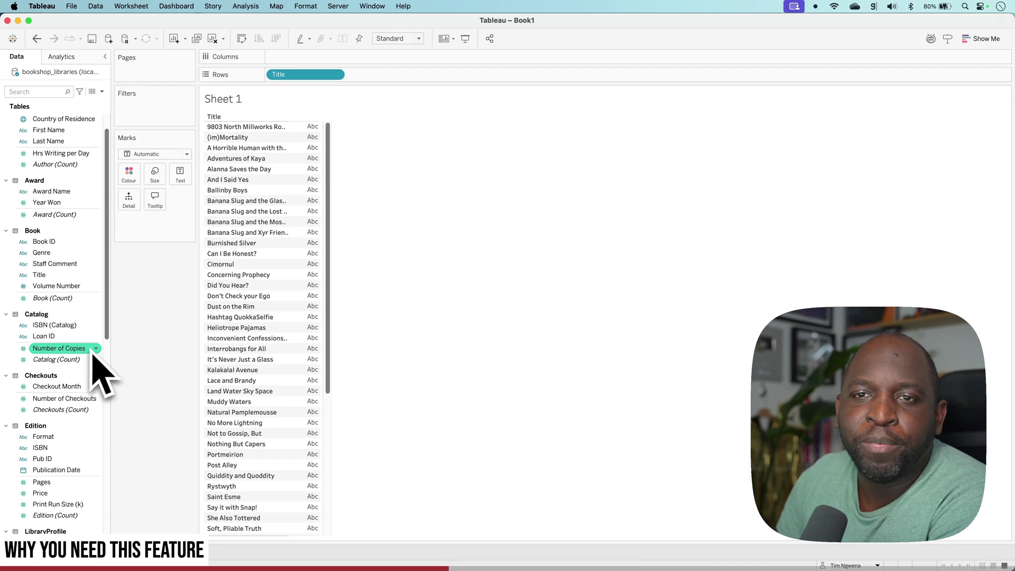
pyautogui.scroll(-10, 95, 356)
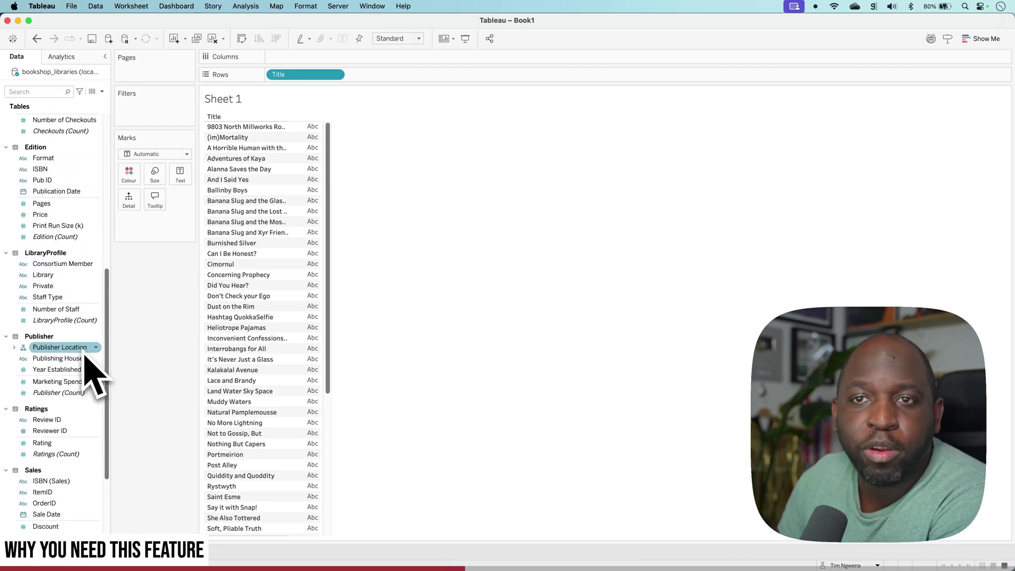
pyautogui.moveTo(50, 281); pyautogui.dragTo(146, 221)
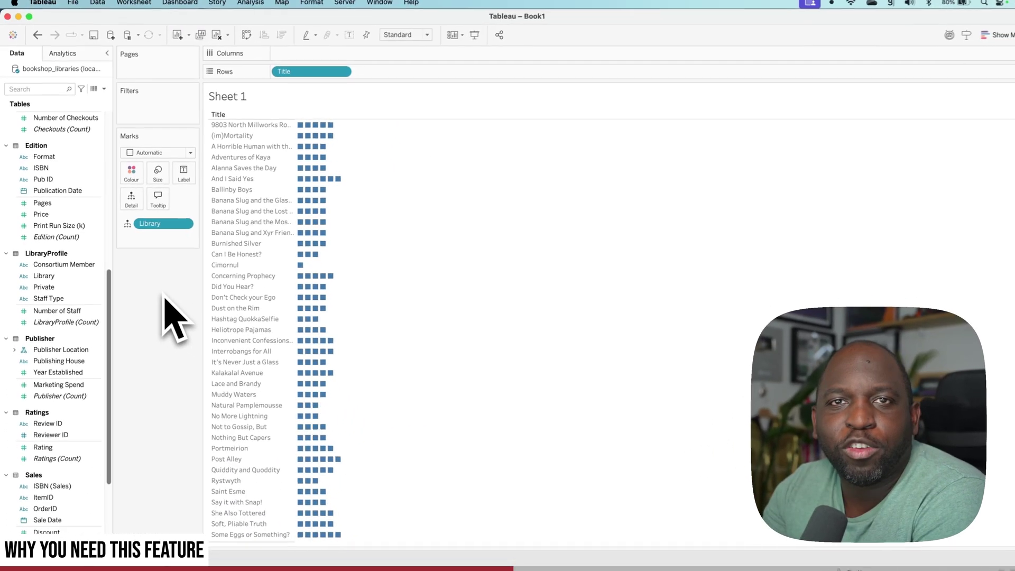
pyautogui.moveTo(308, 218)
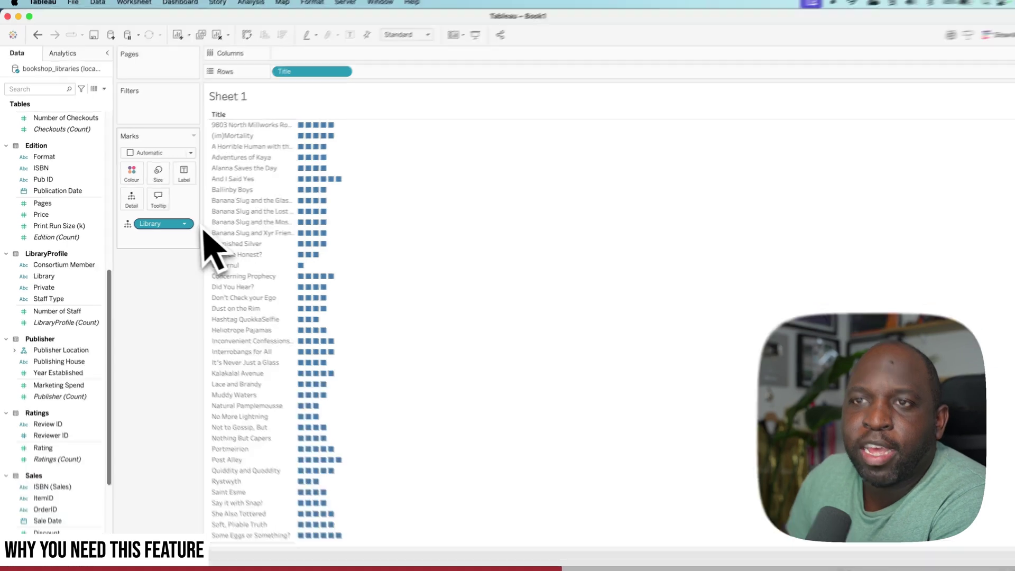
# - Change Library to a Count (Distinct) measure and show it as Text per title
pyautogui.click(180, 223)
pyautogui.moveTo(176, 351)
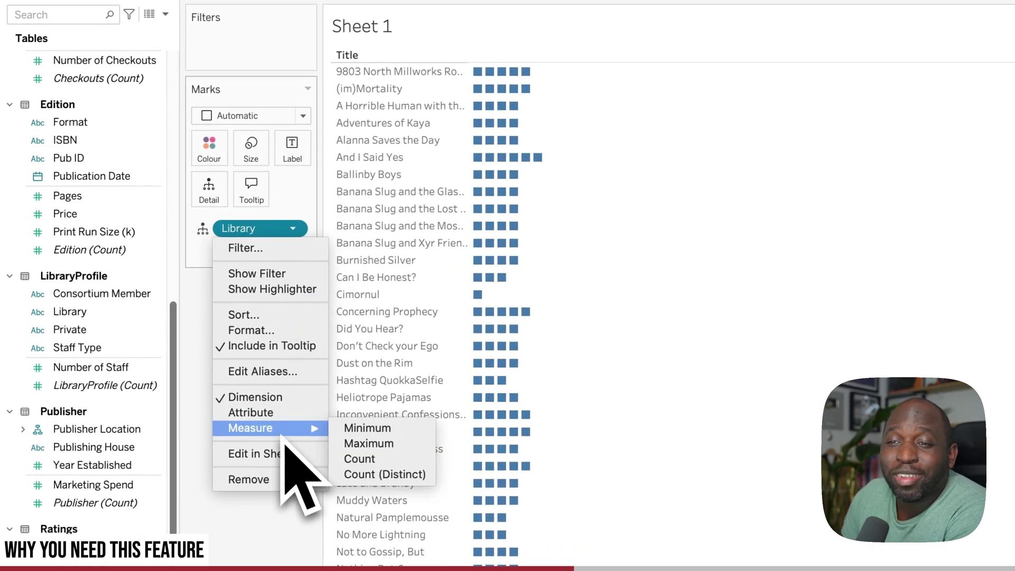
pyautogui.click(377, 474)
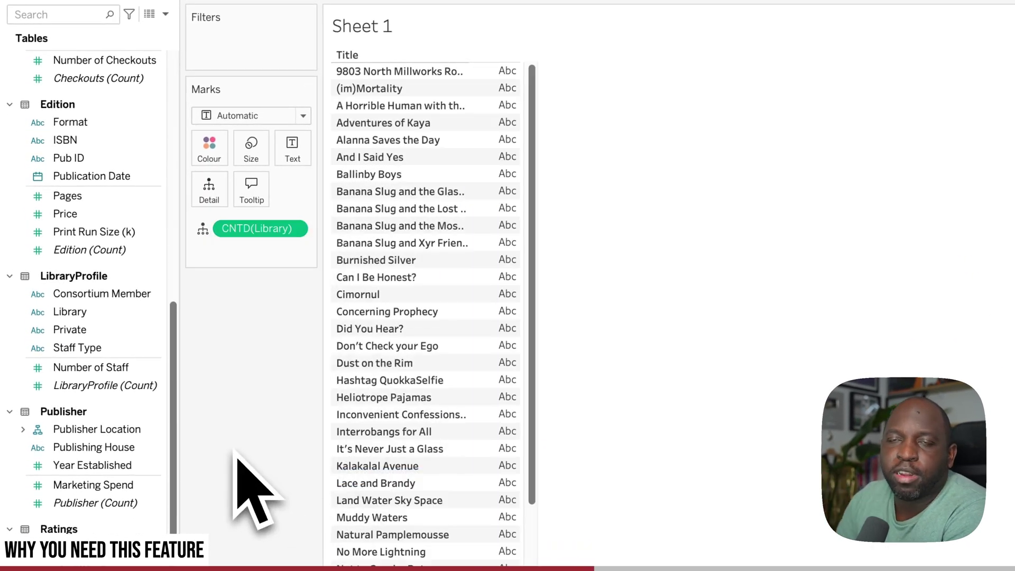
pyautogui.moveTo(236, 228); pyautogui.dragTo(294, 181)
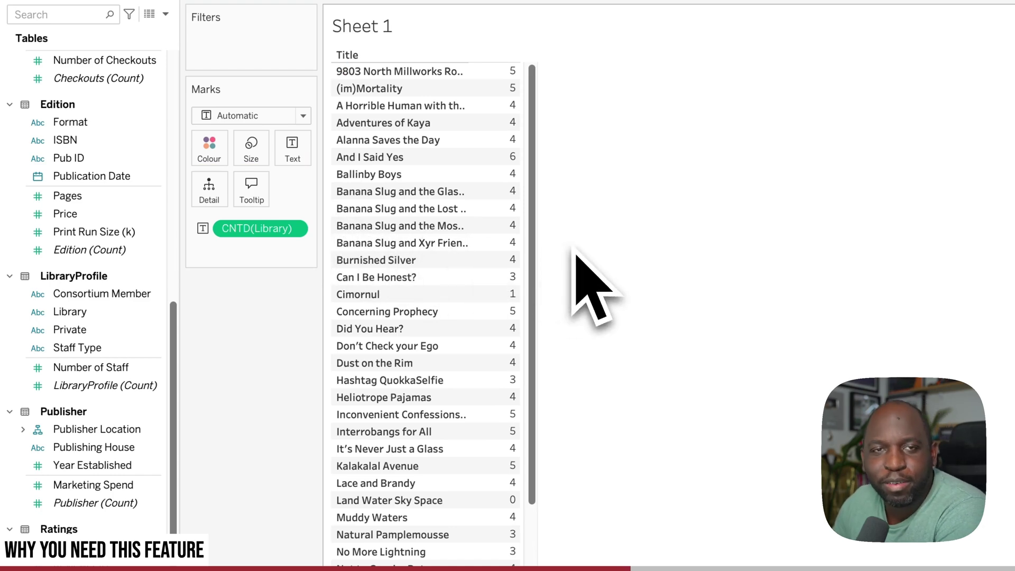
# - Sort the titles ascending by distinct library count, lowest first
pyautogui.click(387, 34)
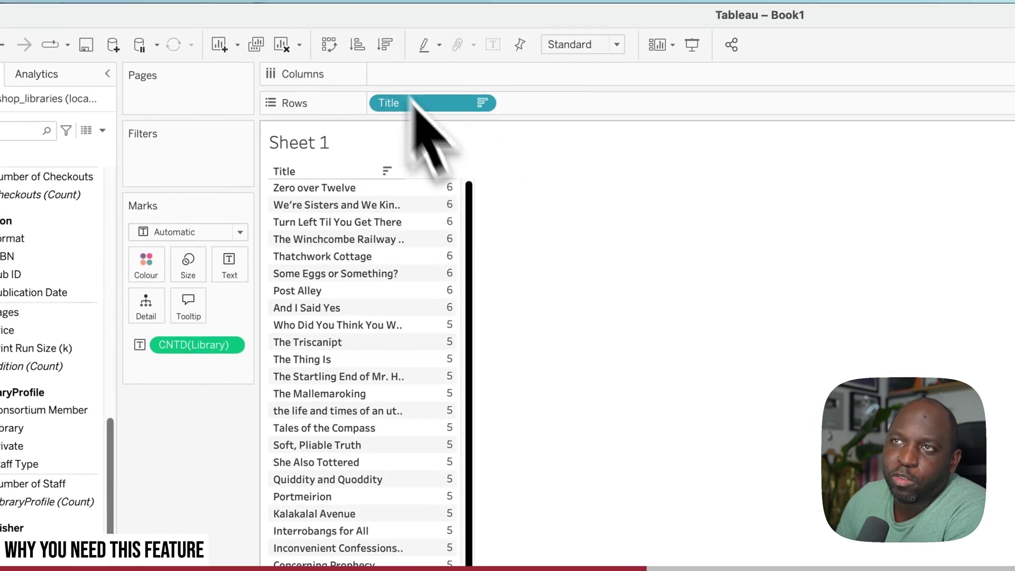
pyautogui.scroll(-5, 478, 268)
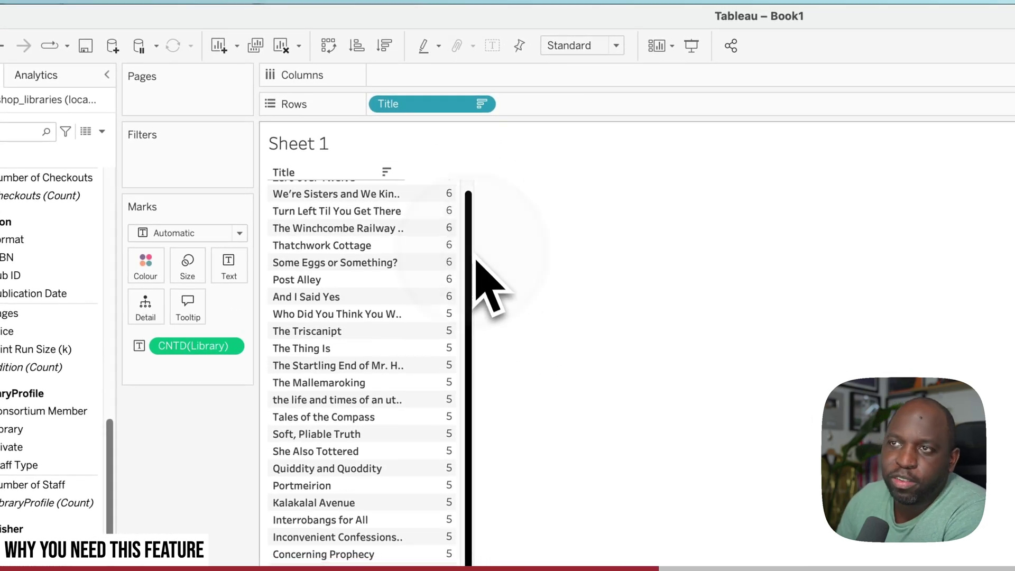
pyautogui.scroll(5, 474, 420)
pyautogui.click(357, 46)
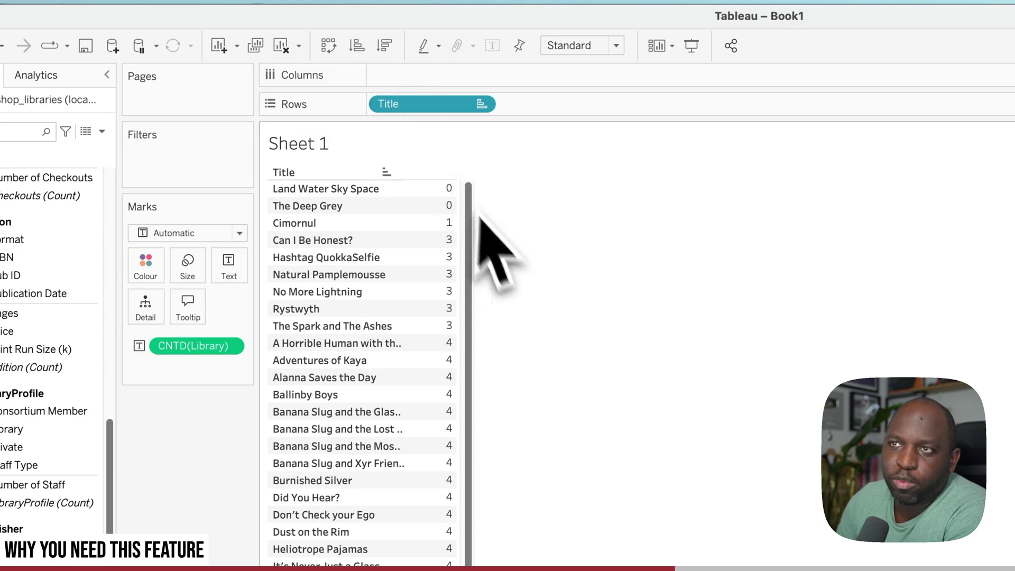
pyautogui.moveTo(424, 195)
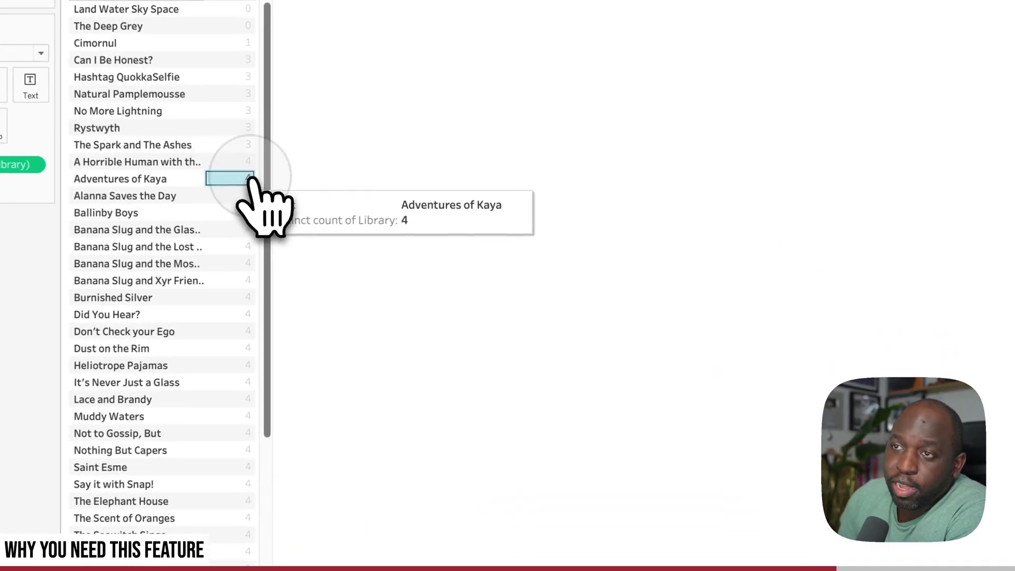
# - View the 12 LibraryProfile rows behind Adventures of Kaya's count of 4, enlarging the window
pyautogui.click(317, 233)
pyautogui.click(519, 178)
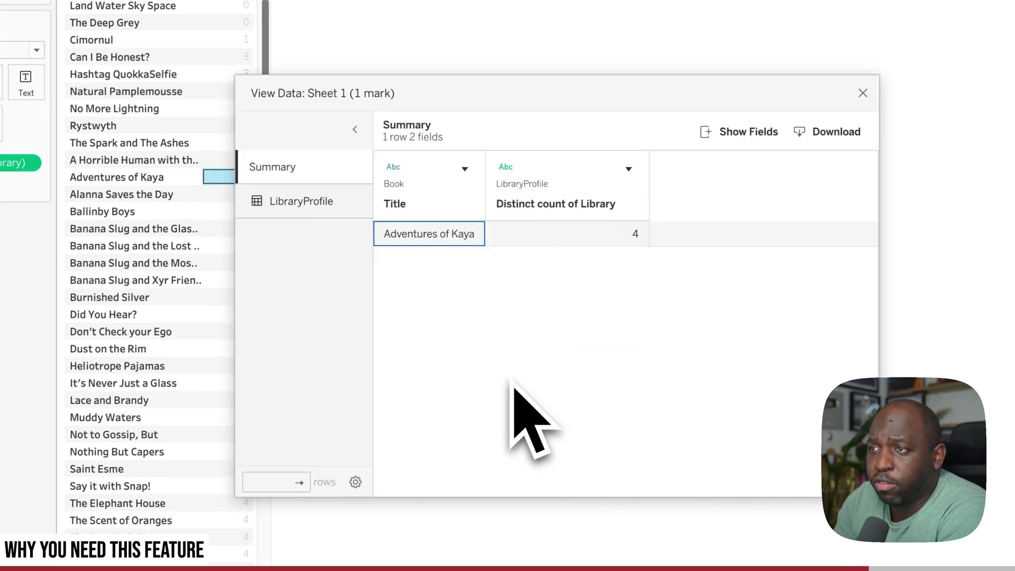
pyautogui.click(320, 207)
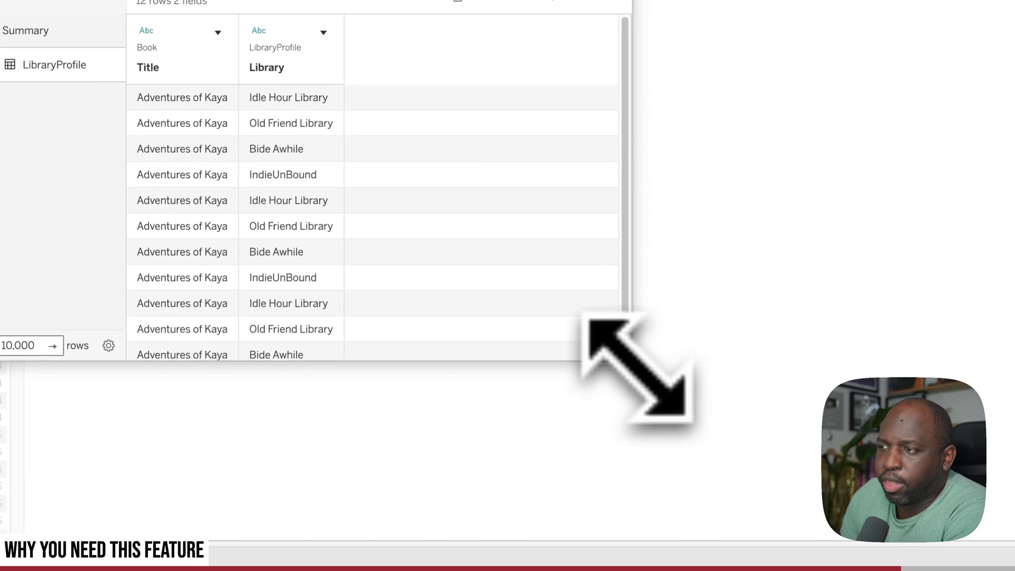
pyautogui.moveTo(880, 497); pyautogui.dragTo(982, 570)
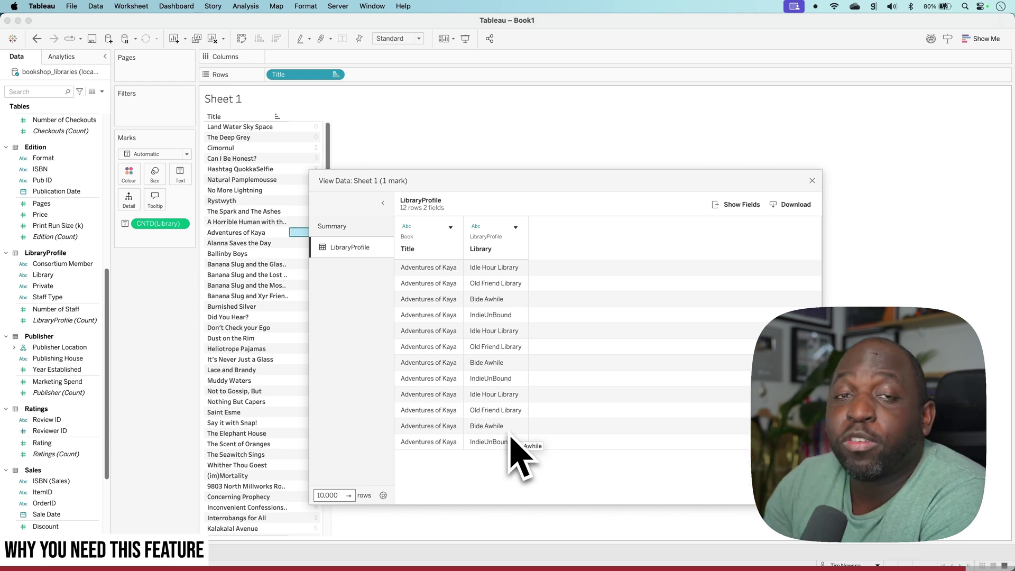
# - Close View Data and open Sheet 1's data model via Worksheet > View Data Model
pyautogui.click(813, 181)
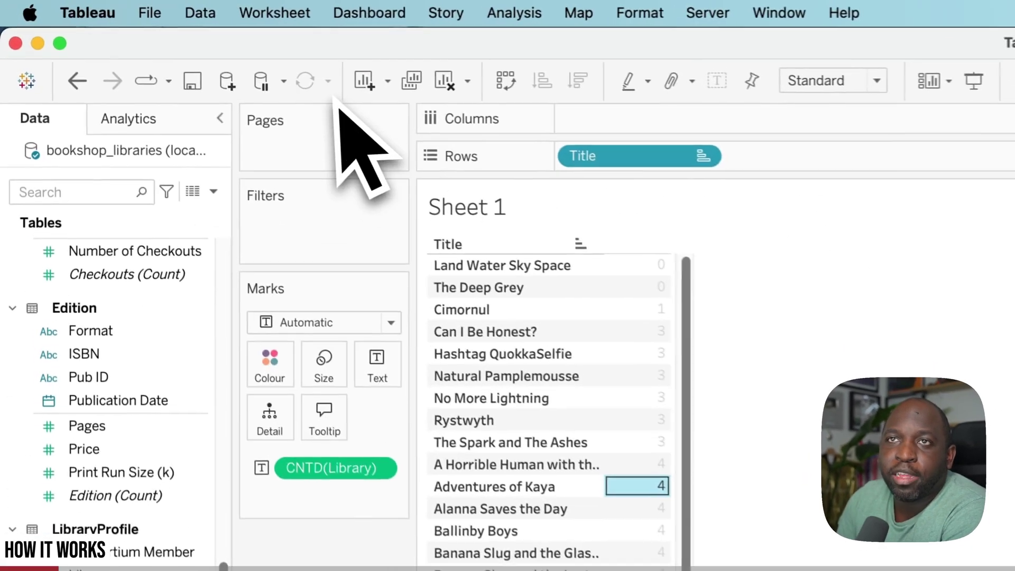
pyautogui.click(135, 7)
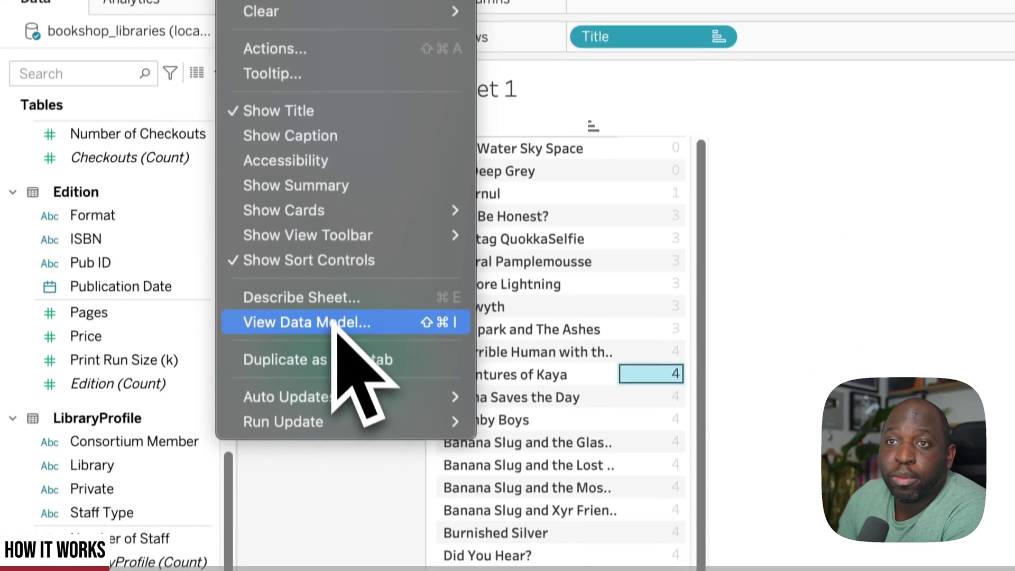
pyautogui.click(360, 329)
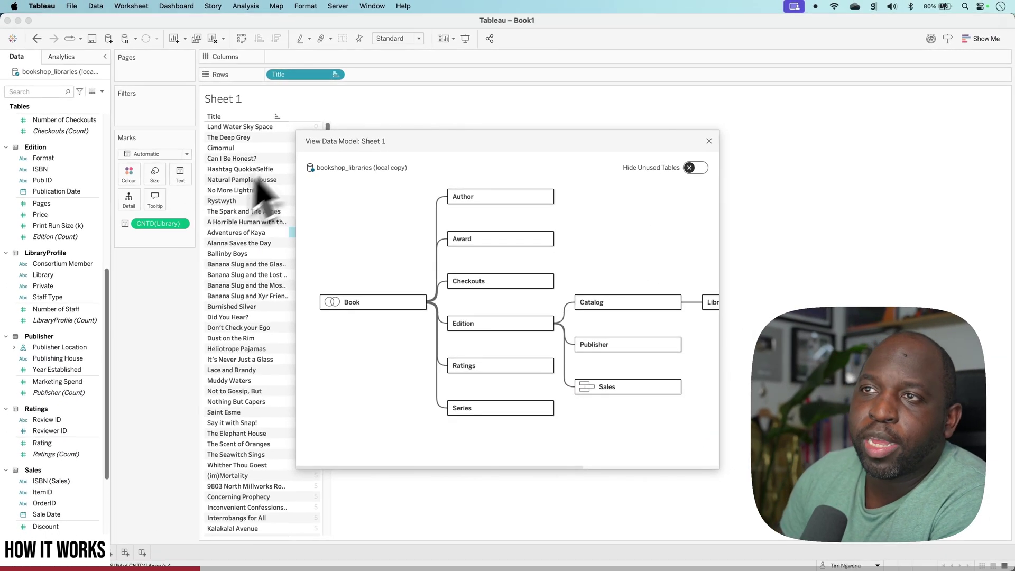
# - Move and widen the View Data Model window so LibraryProfile is visible
pyautogui.moveTo(423, 147); pyautogui.dragTo(320, 119)
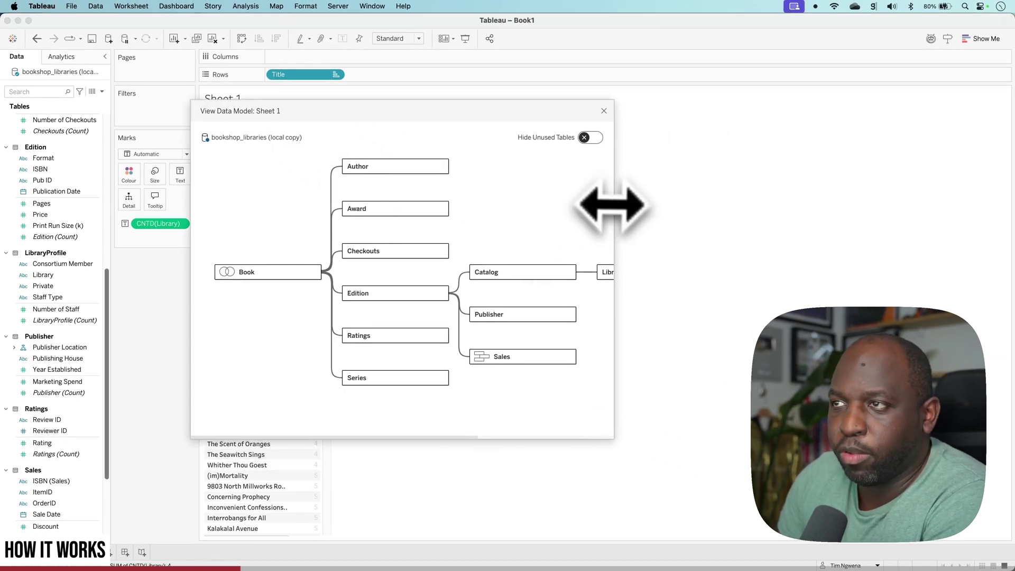
pyautogui.moveTo(615, 204); pyautogui.dragTo(850, 220)
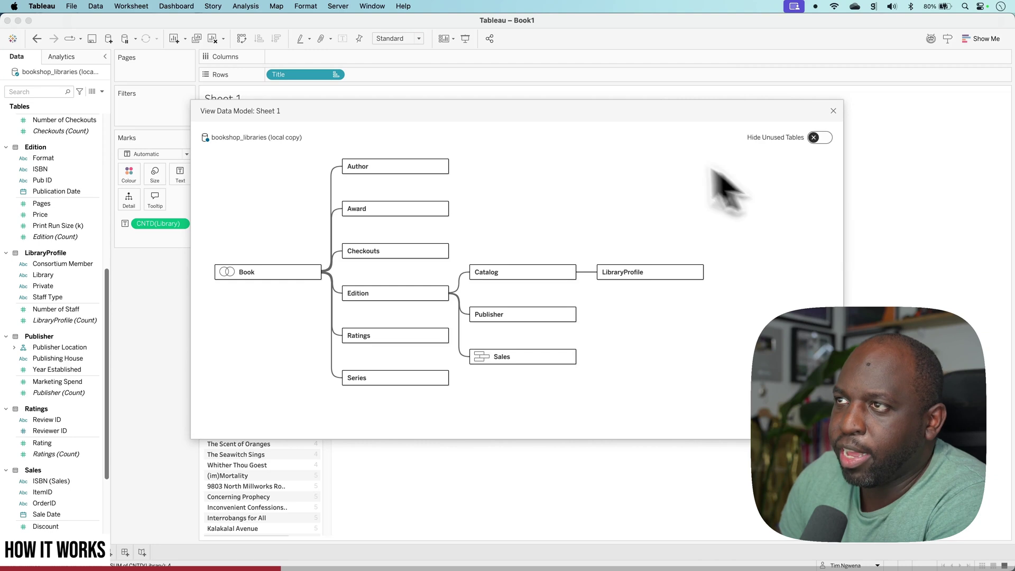
pyautogui.moveTo(582, 115); pyautogui.dragTo(597, 135)
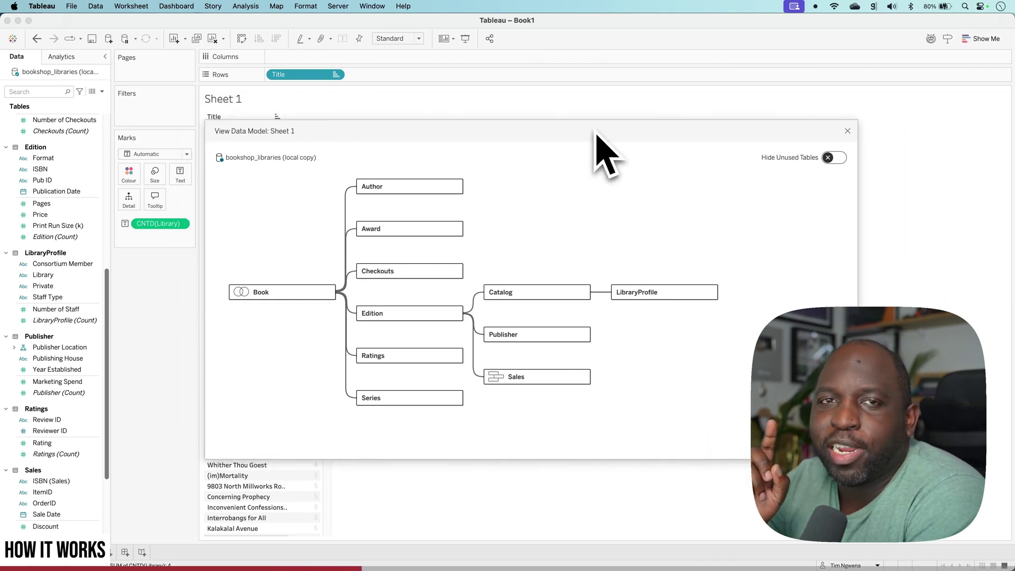
# - Turn on Hide Unused Tables, leaving only Book, Edition, Catalog and LibraryProfile
pyautogui.click(834, 159)
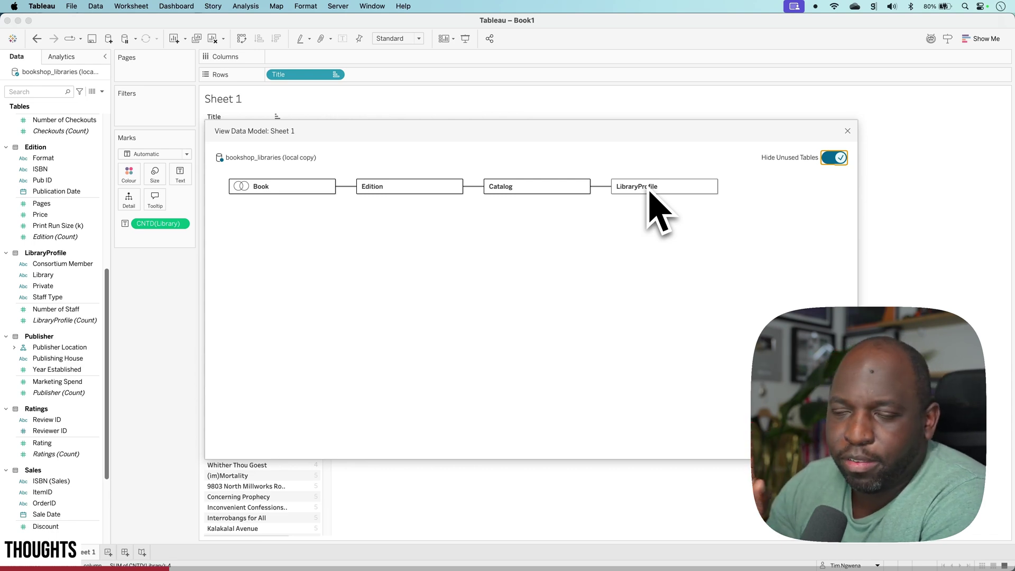
# - Turn off Hide Unused Tables so Award, Checkouts, Ratings, Series, Publisher and Sales reappear
pyautogui.click(835, 158)
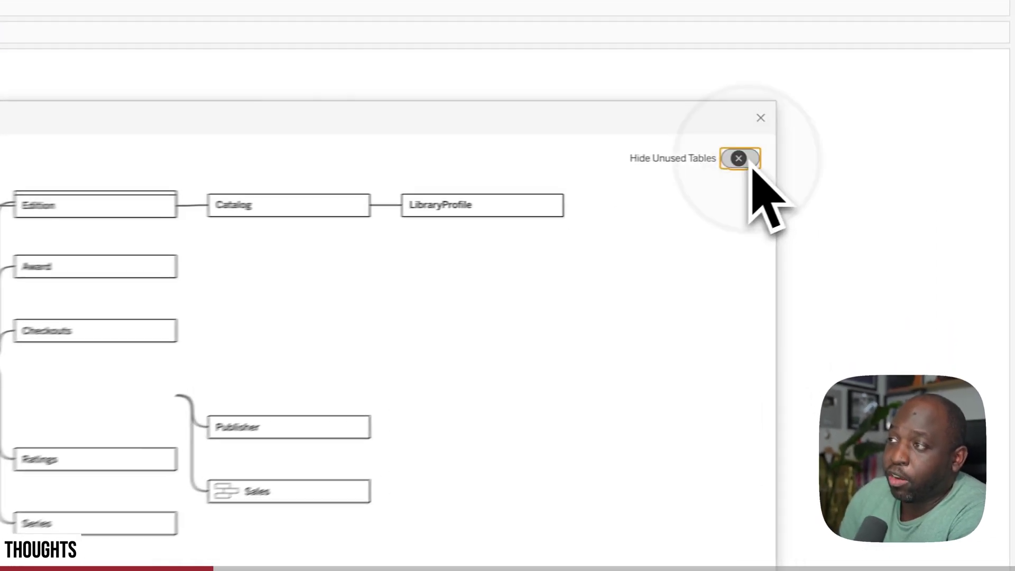